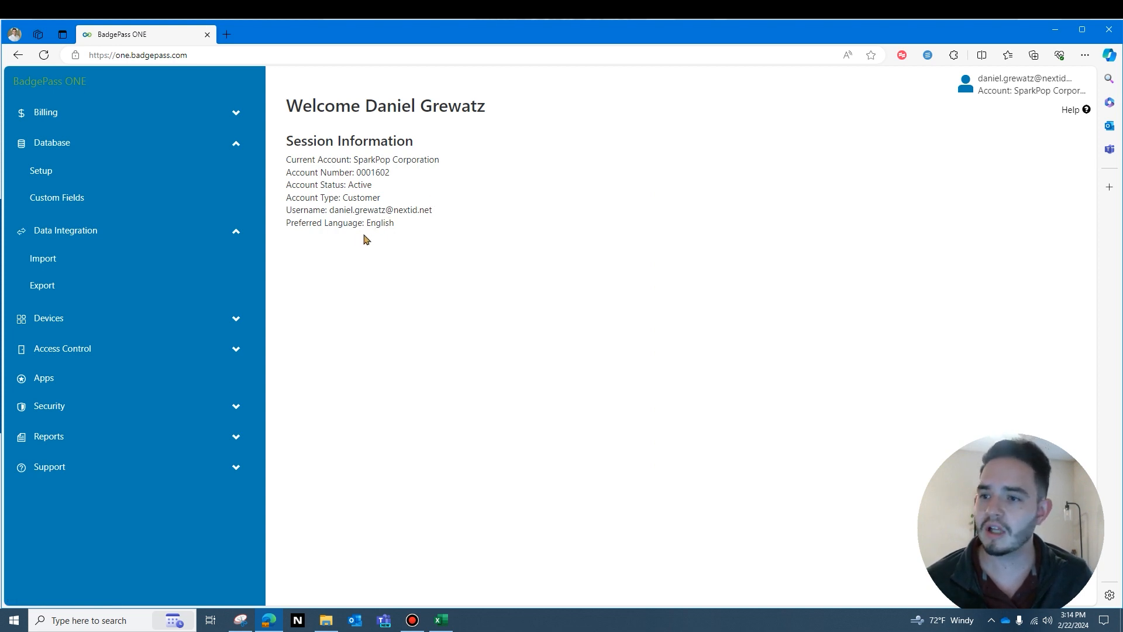
Open the data import page, choose File Driven as the entity to import, and load the Employee ImportBPONE file
left_click(237, 231)
left_click(236, 231)
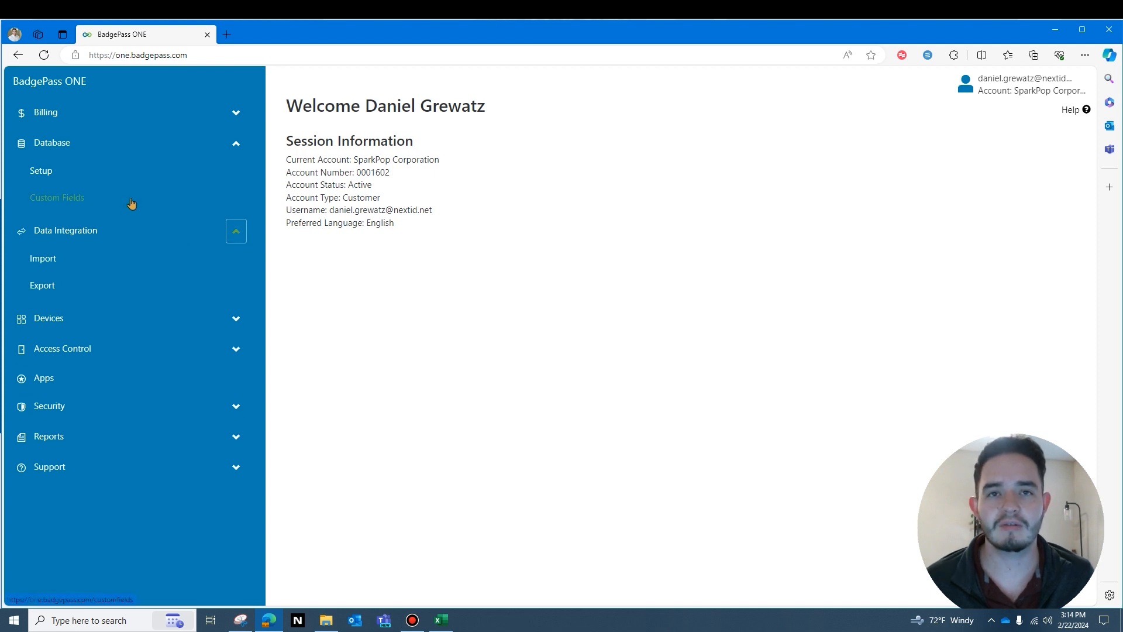
left_click(56, 267)
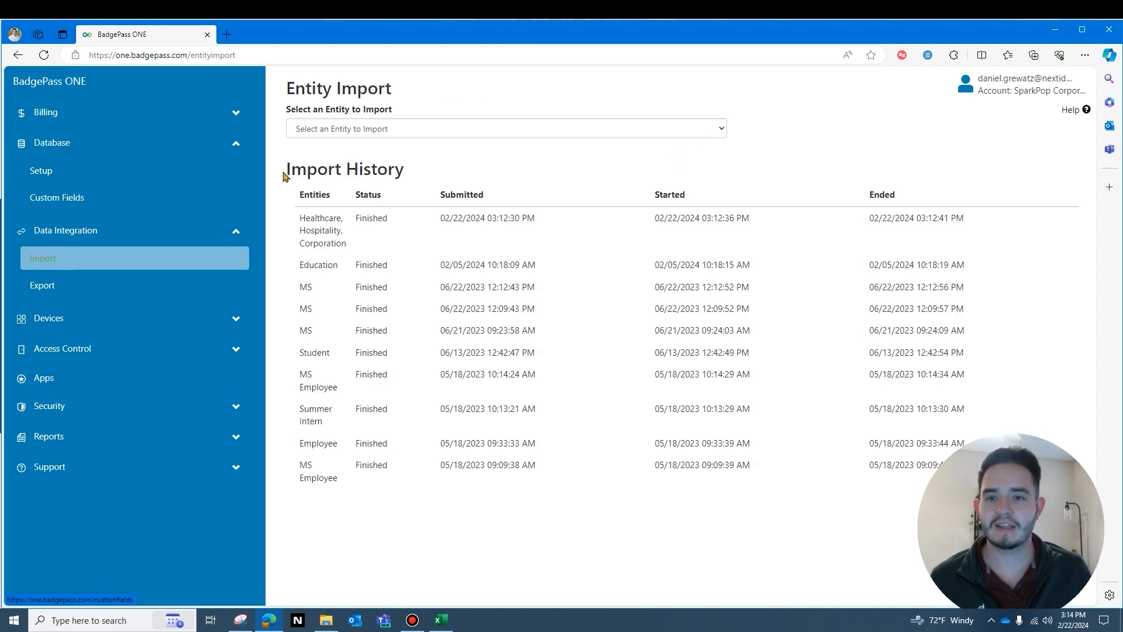
left_click(504, 133)
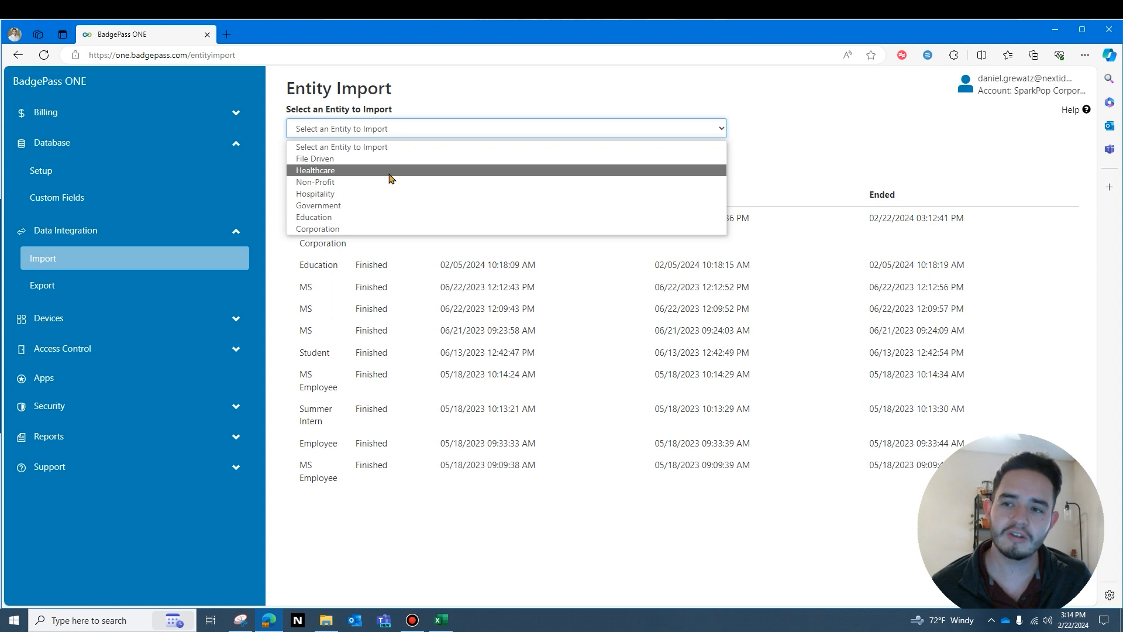
left_click(320, 160)
left_click(309, 173)
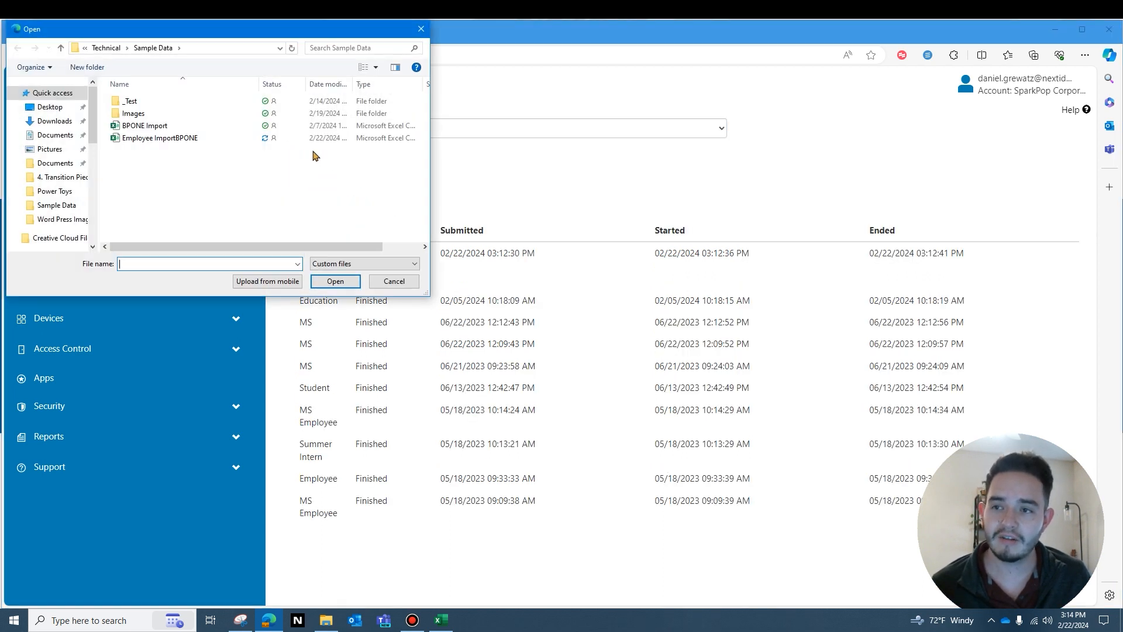
double_click(217, 139)
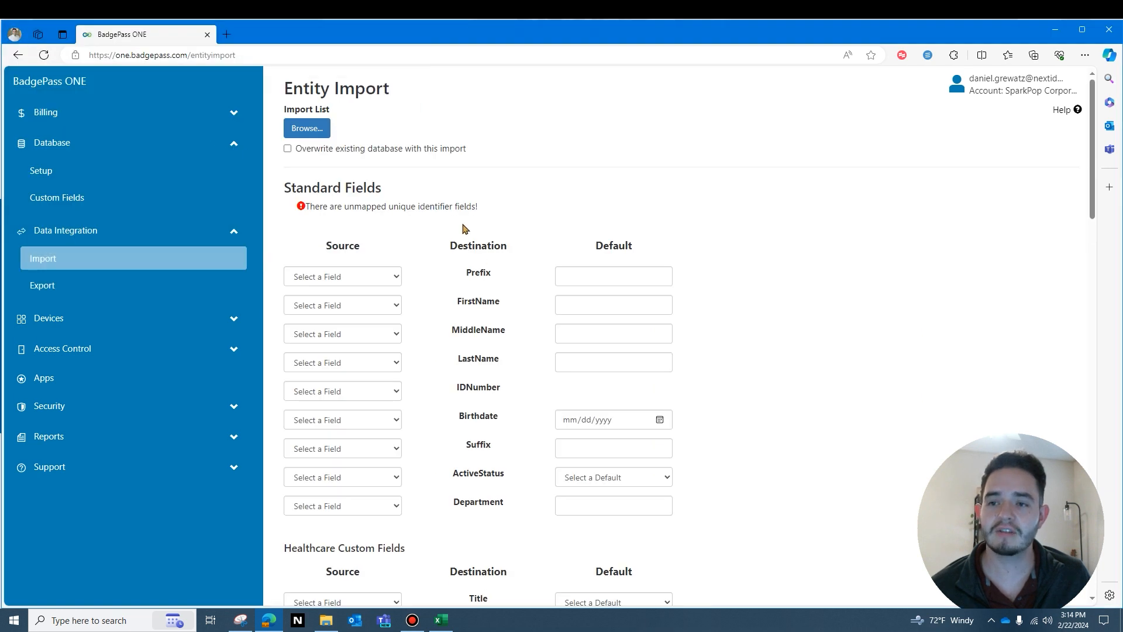
Switch to the Employee ImportBPONE workbook in Excel and widen column G to fit the entitytype entries
scroll(465, 226, "down", 3)
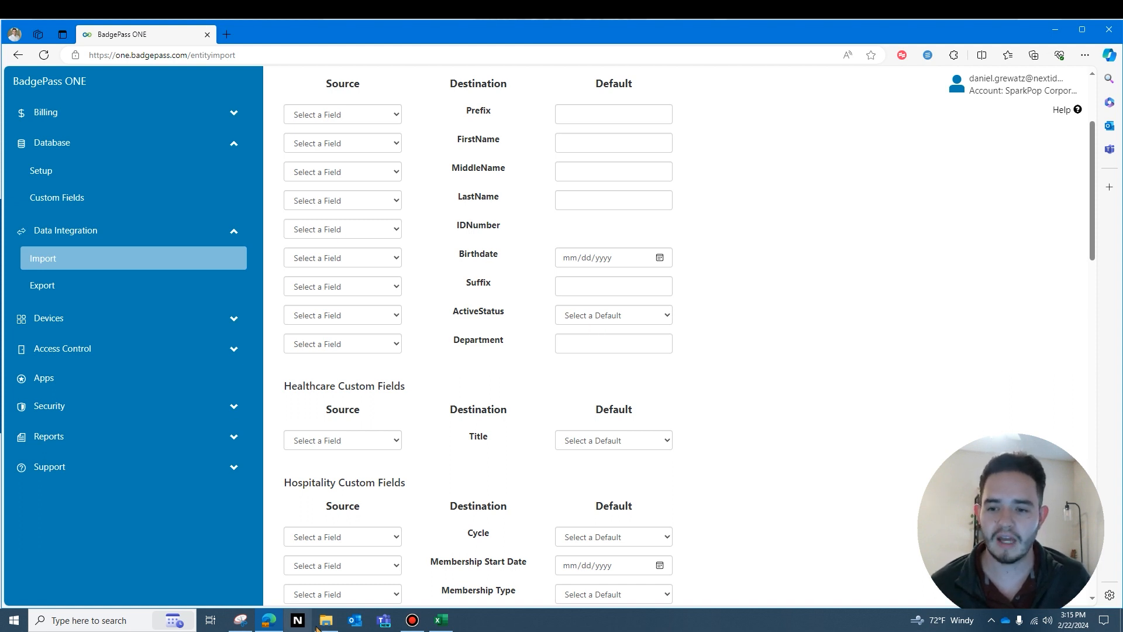
mouse_move(443, 625)
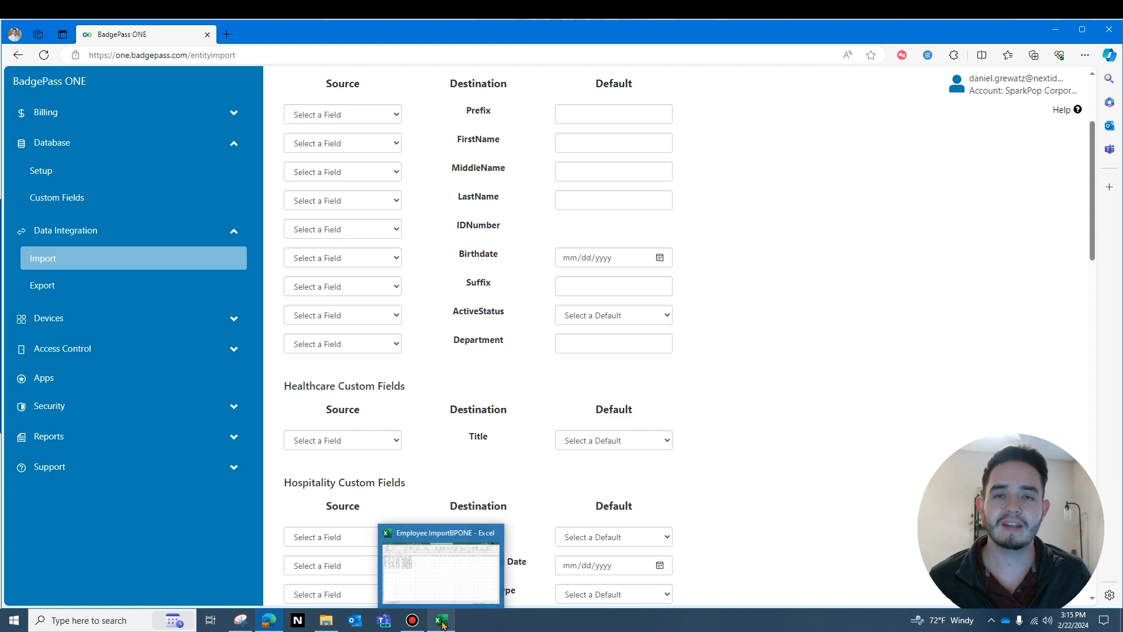
left_click(443, 625)
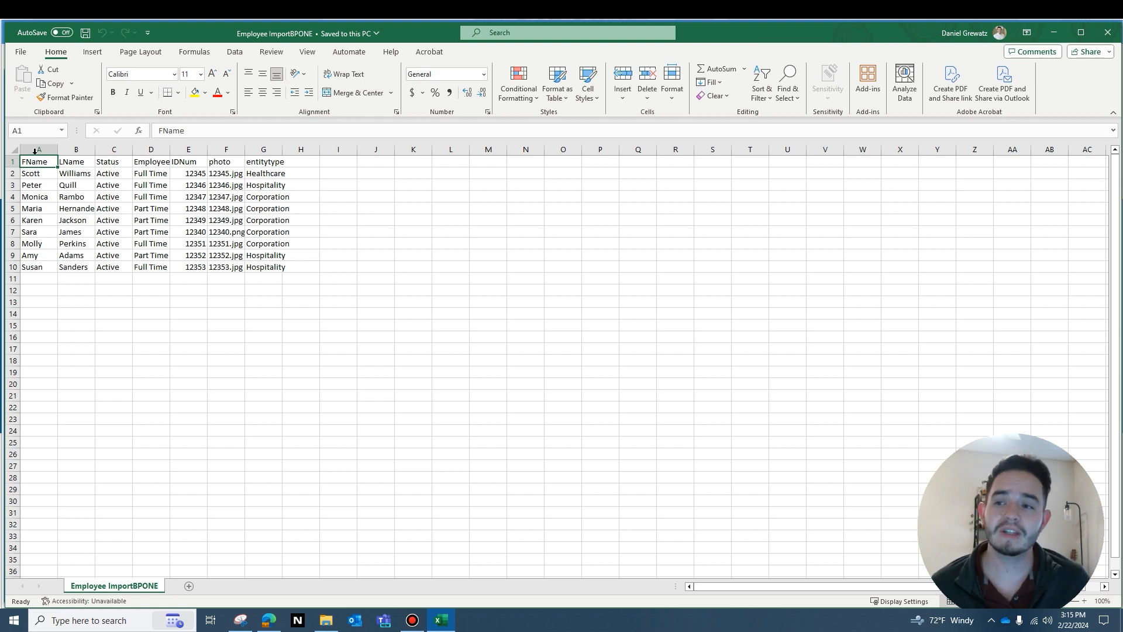
left_click(270, 151)
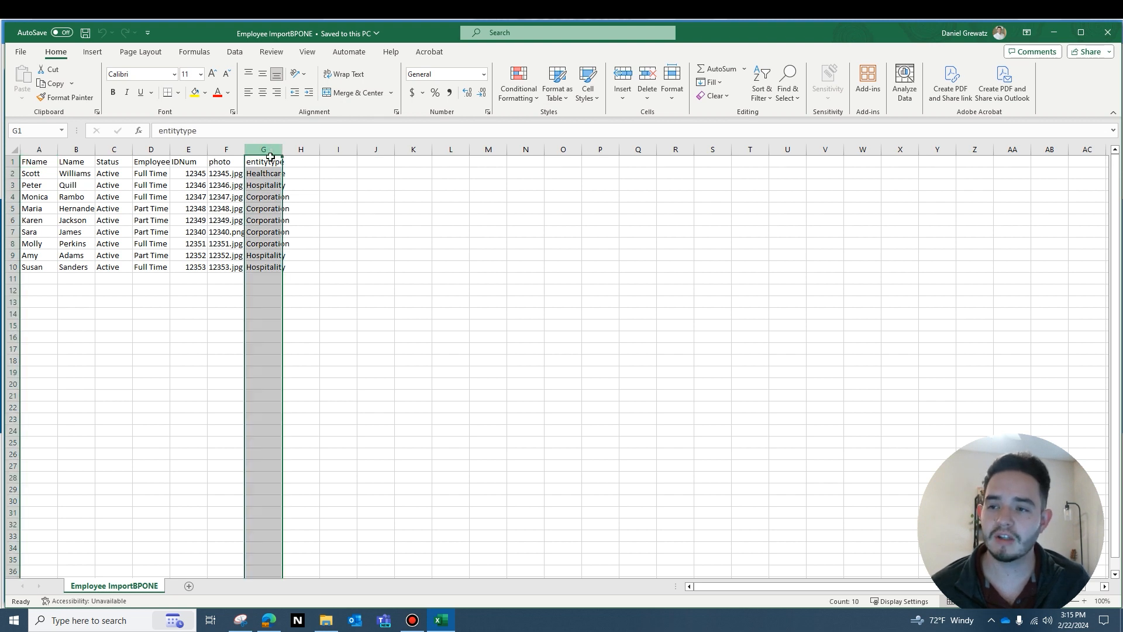
left_click_drag(282, 152, 294, 152)
left_click(281, 164)
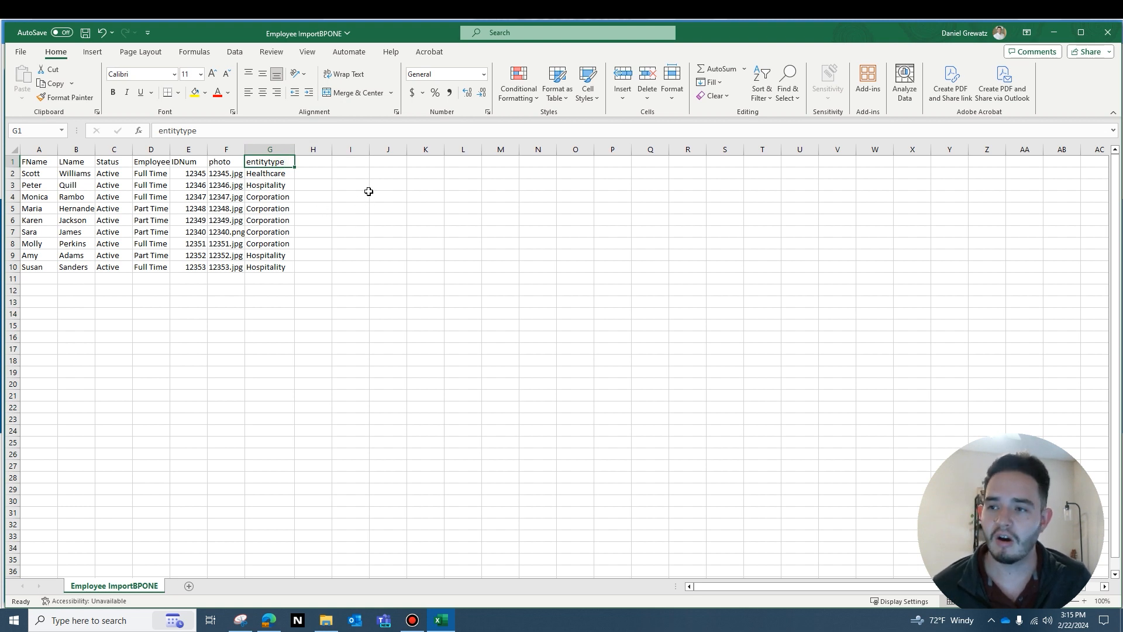
Examine the entitytype header and the entity types assigned to the first records in column G
left_click(257, 132)
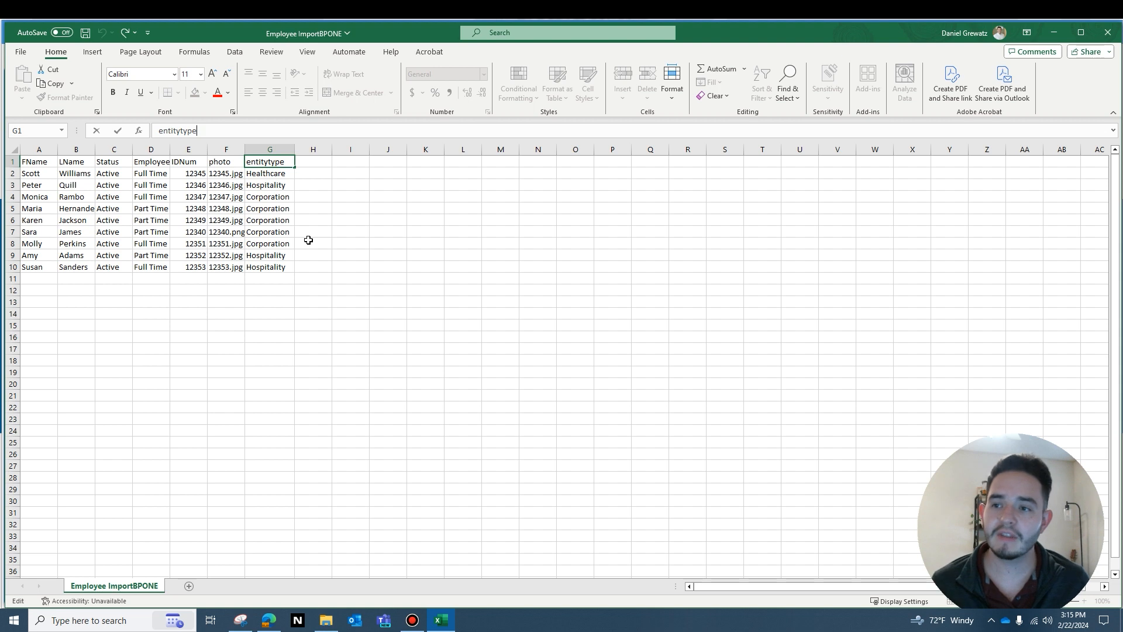
left_click(287, 182)
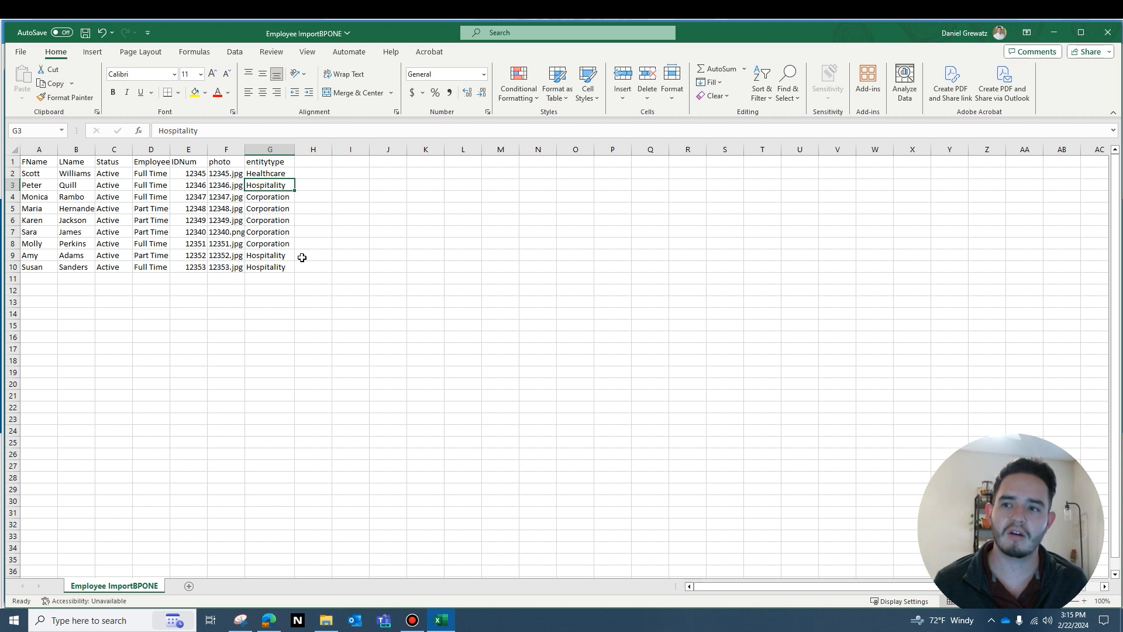
left_click(262, 174)
left_click(271, 186)
left_click(275, 198)
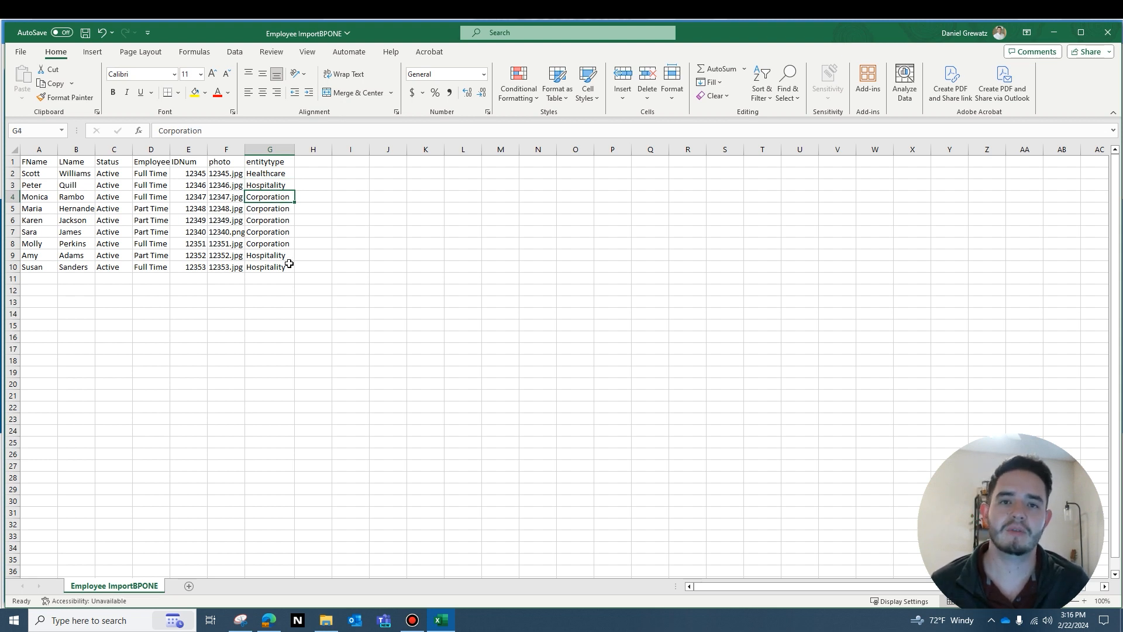
Switch back to BadgePass ONE in the browser and map source FName to FirstName and LName to LastName
left_click(269, 622)
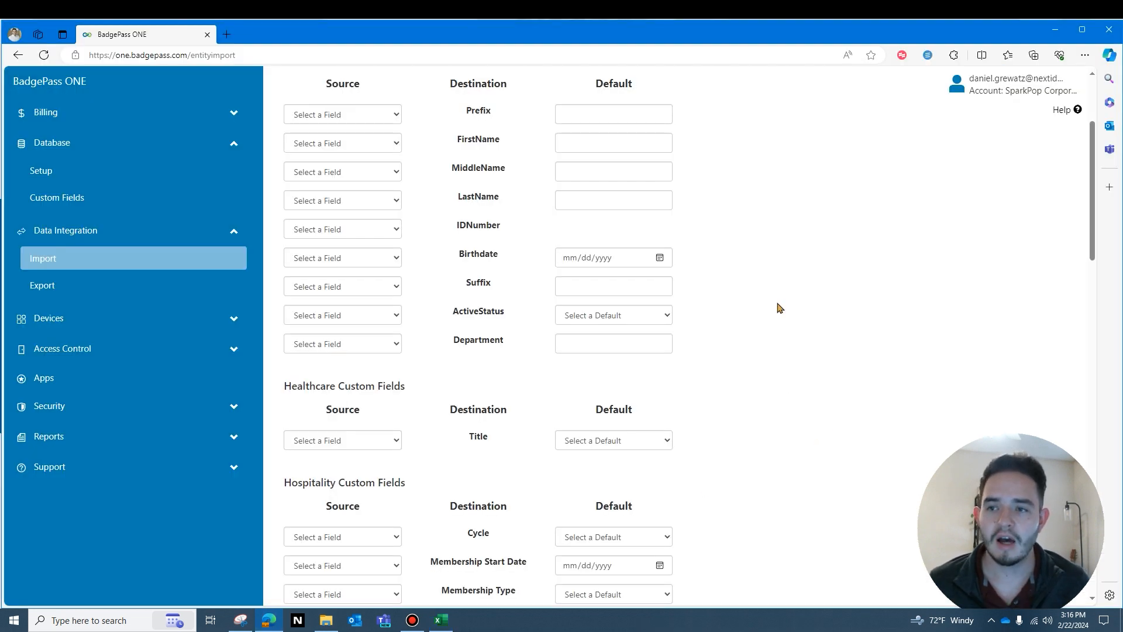
scroll(917, 294, "up", 3)
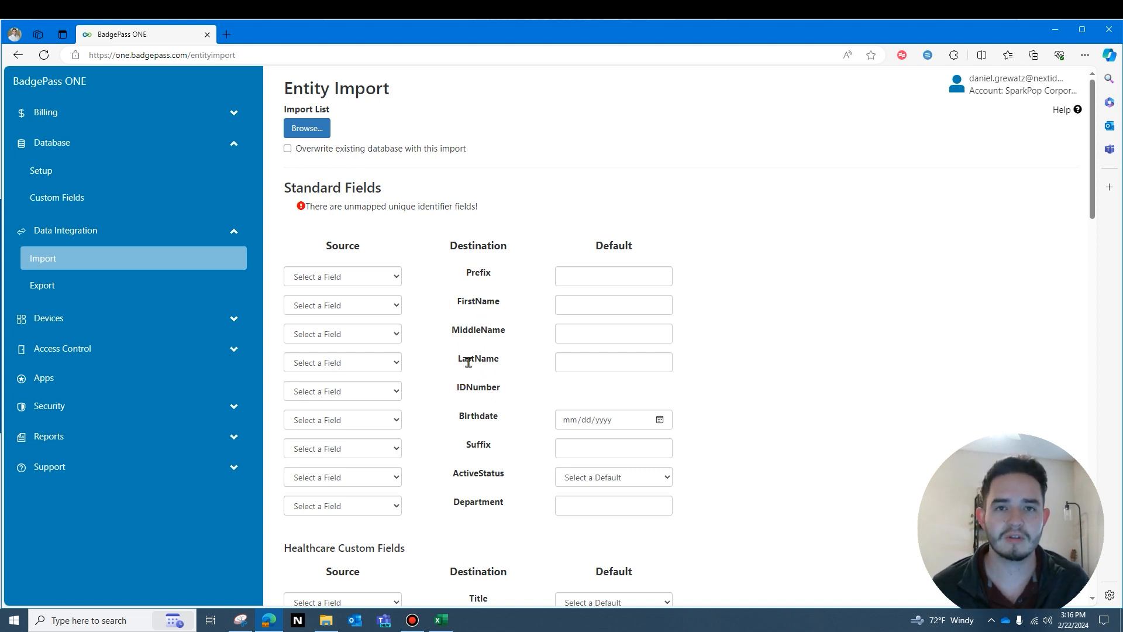
left_click(373, 307)
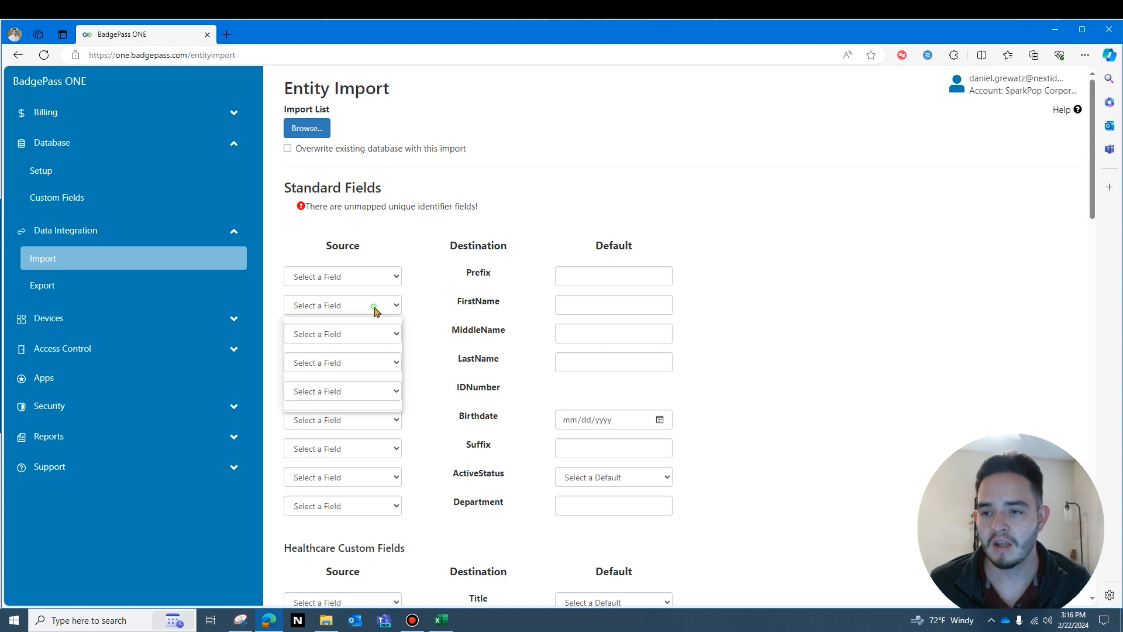
left_click(328, 335)
left_click(349, 363)
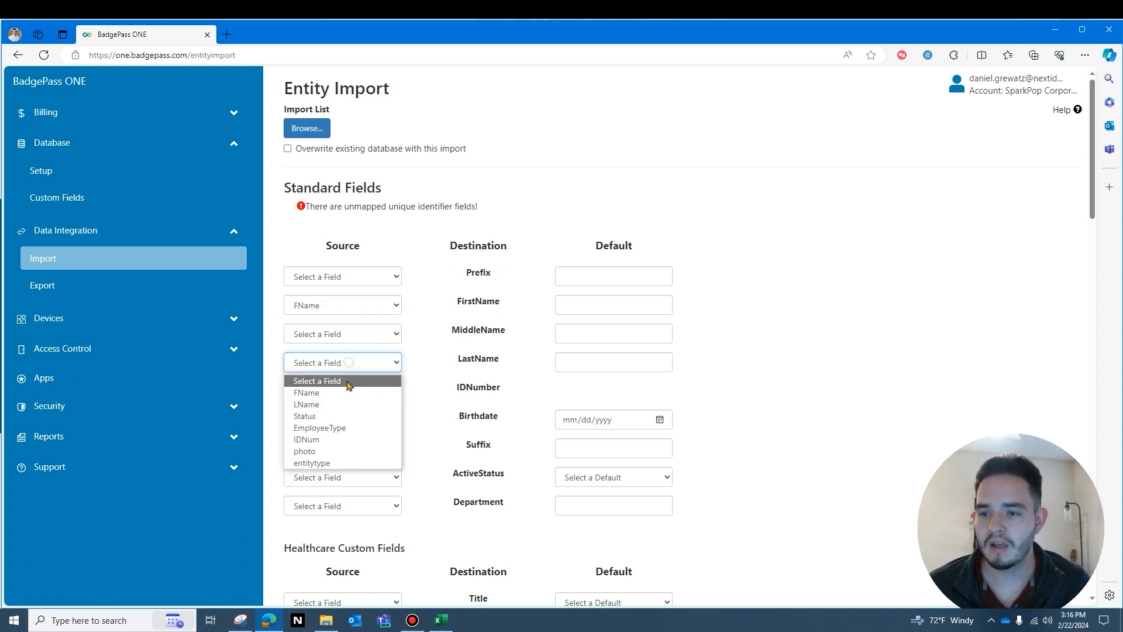
left_click(345, 405)
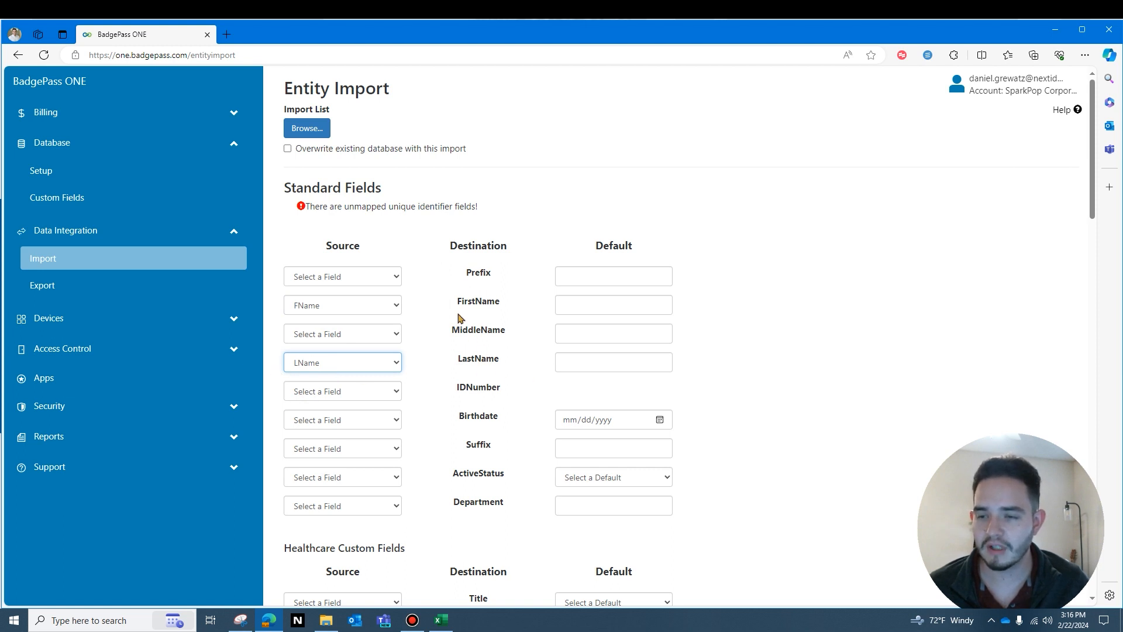
Set the default value of the ActiveStatus standard field to True
double_click(325, 247)
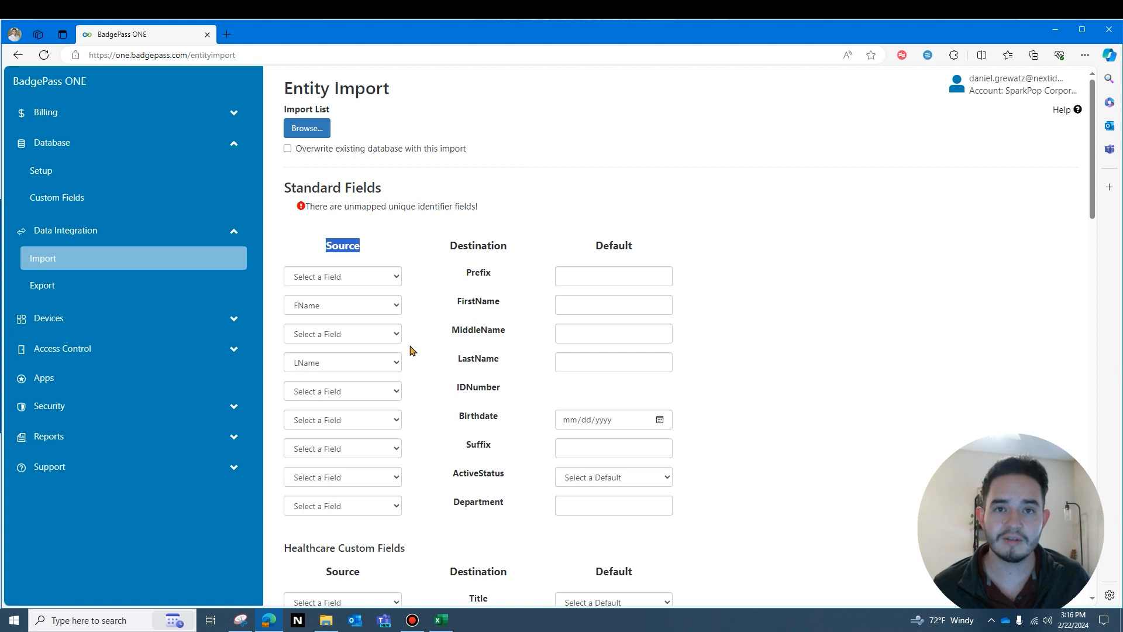
double_click(591, 246)
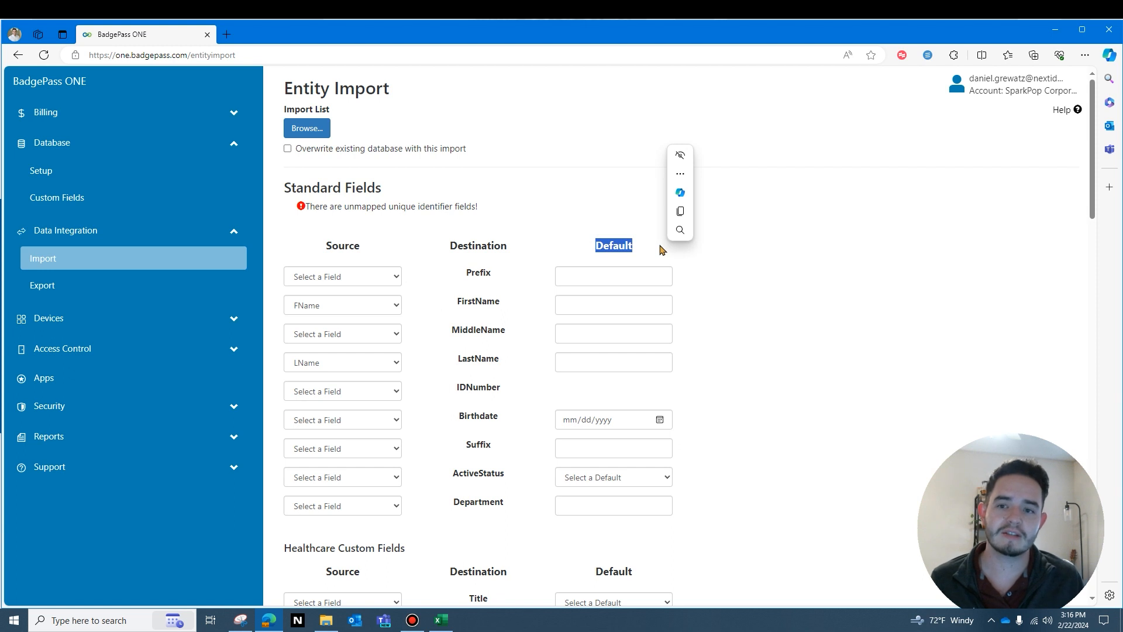
left_click(583, 482)
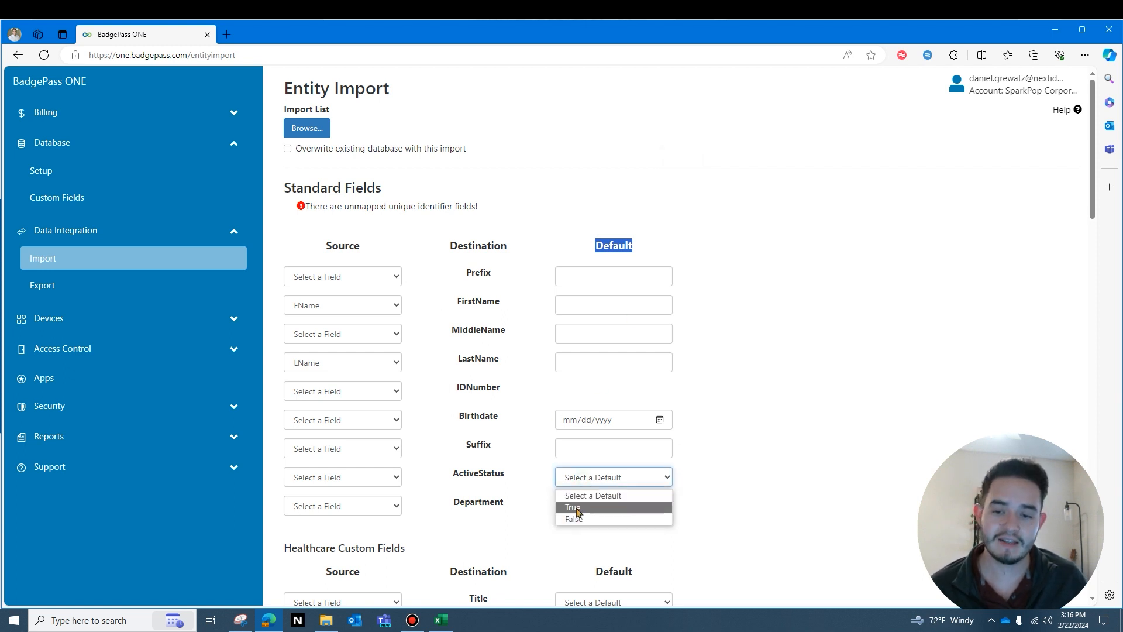
left_click(576, 505)
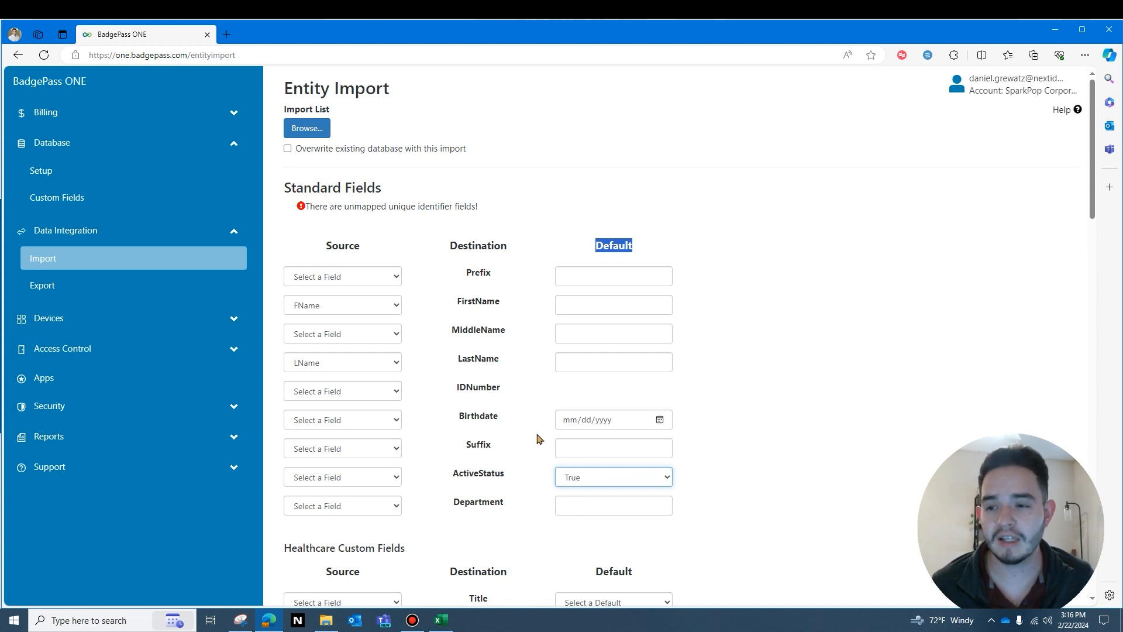
Map the source field IDNum to the IDNumber standard field
left_click(339, 394)
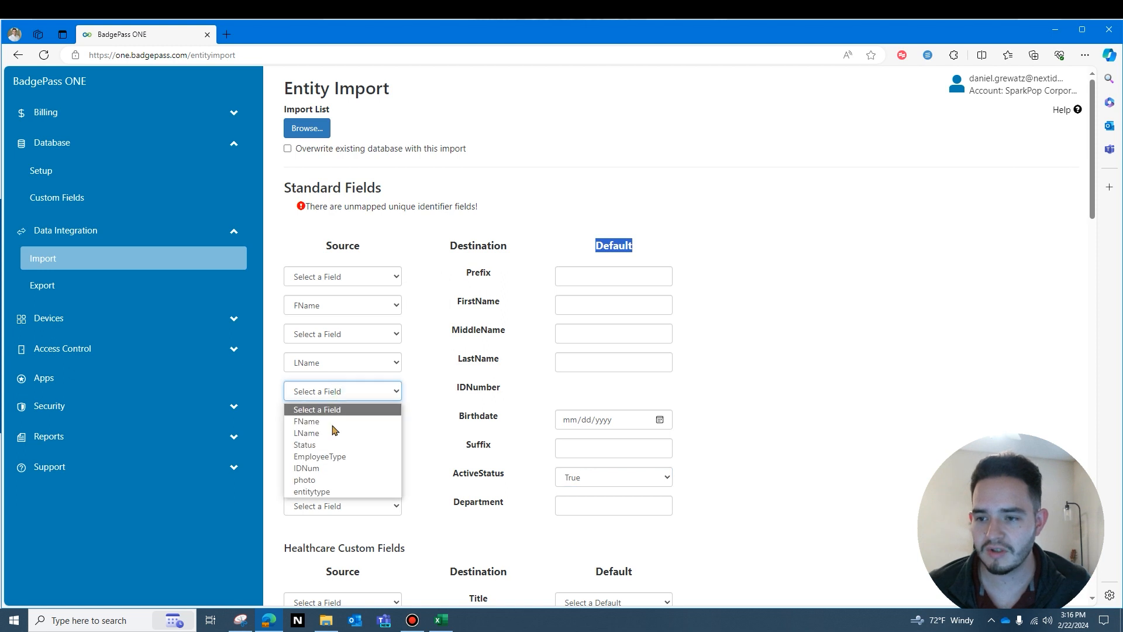
left_click(325, 469)
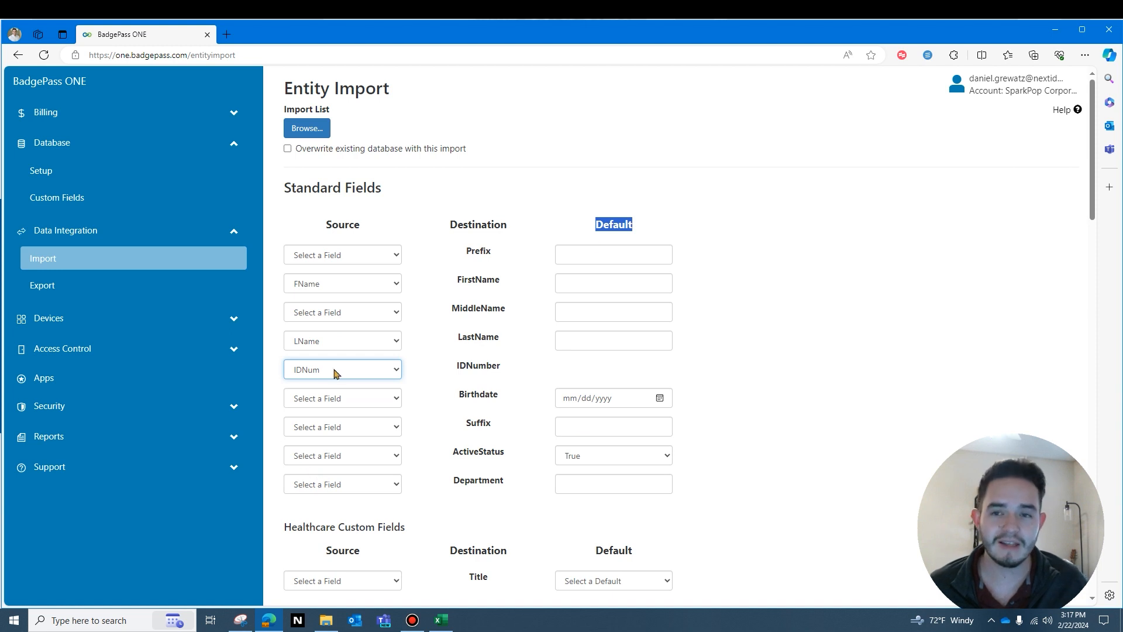
left_click(814, 331)
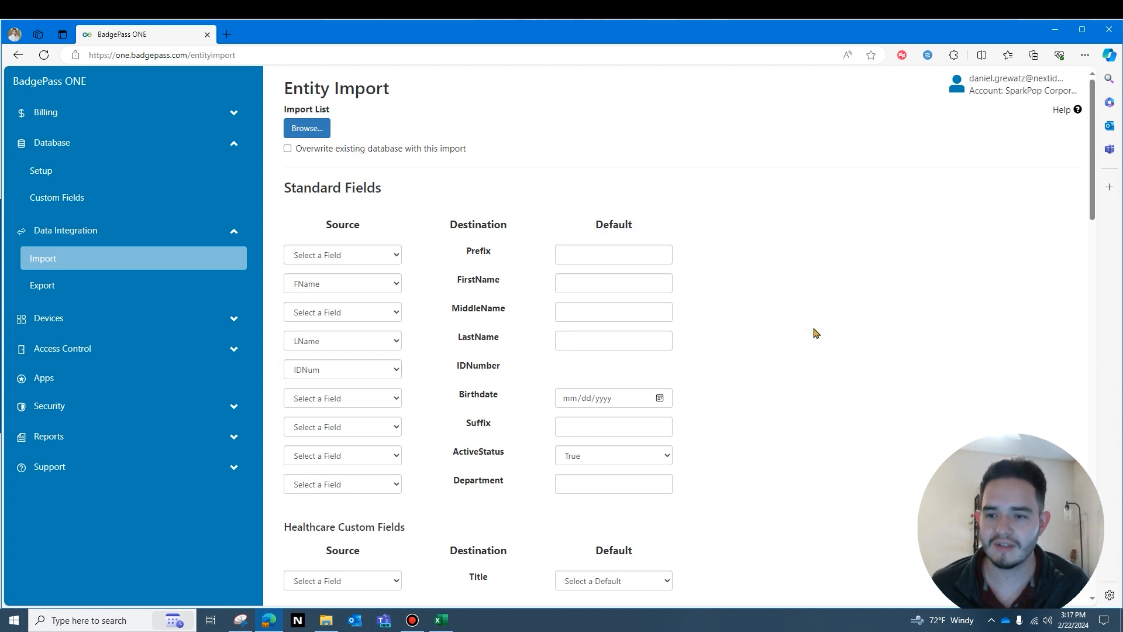
Set the default for Title in the Healthcare custom fields to Nurse, leaving its source unmapped
scroll(816, 333, "down", 4)
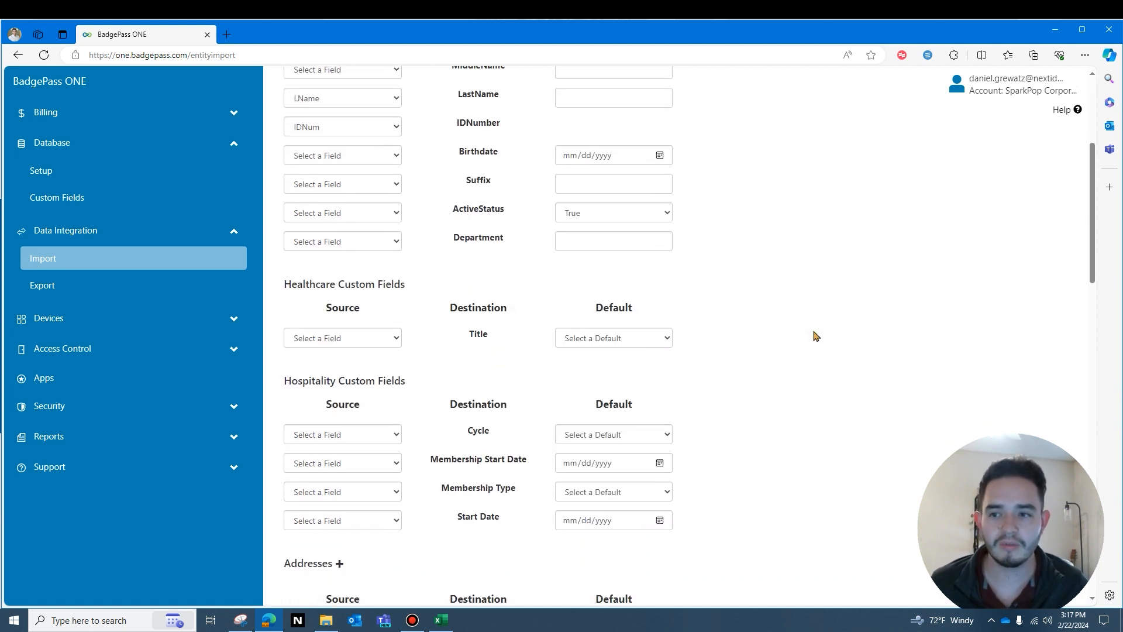
scroll(576, 259, "down", 1)
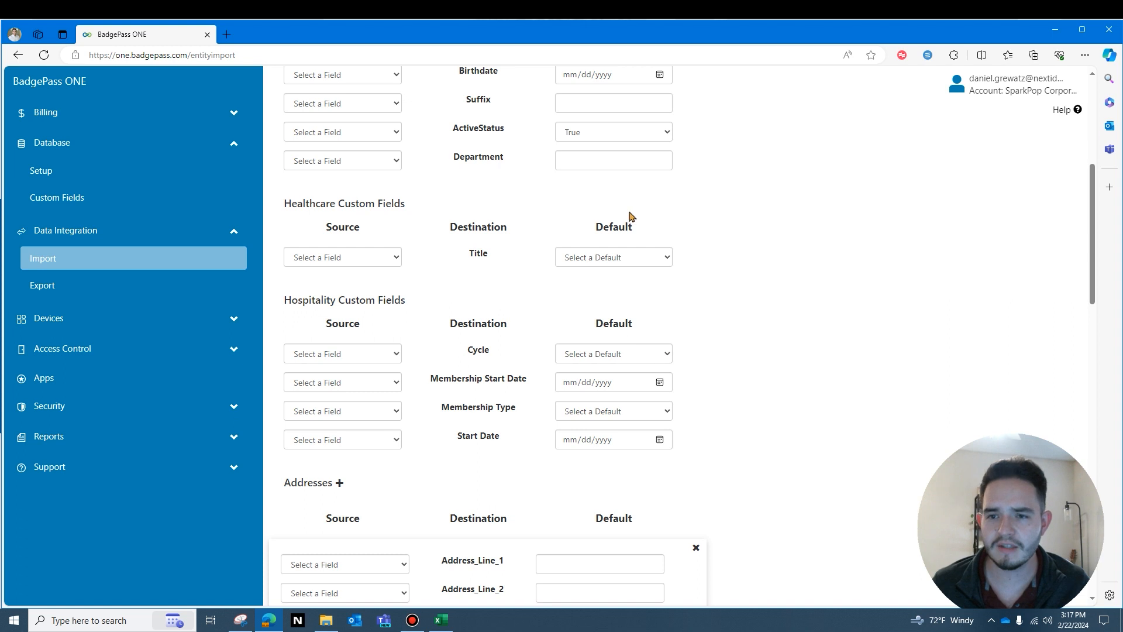
left_click(383, 259)
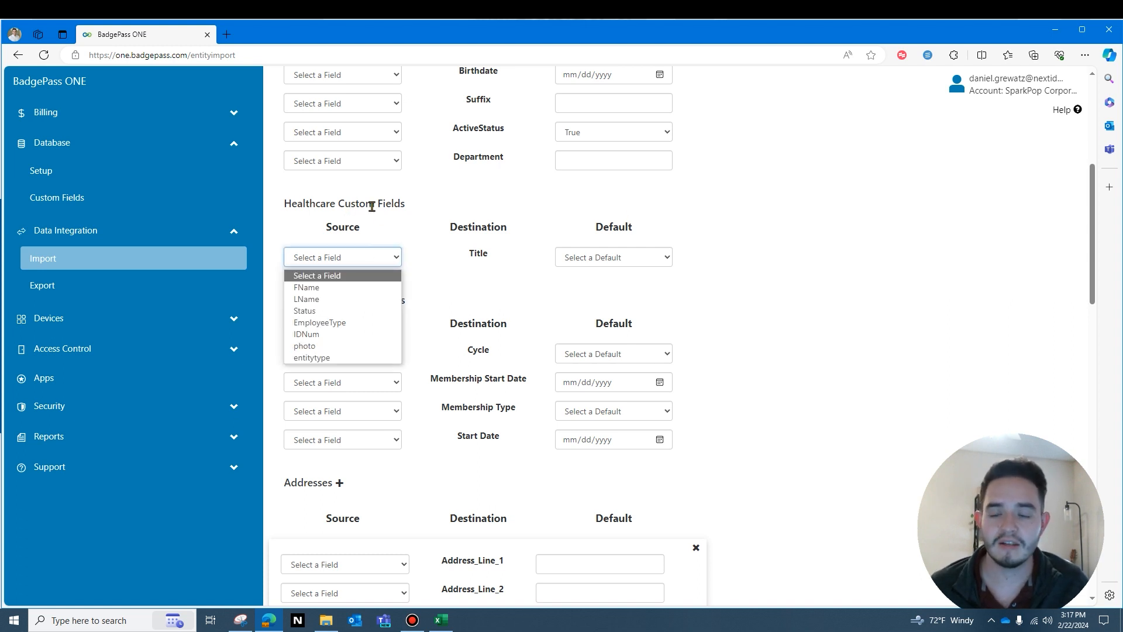
double_click(471, 255)
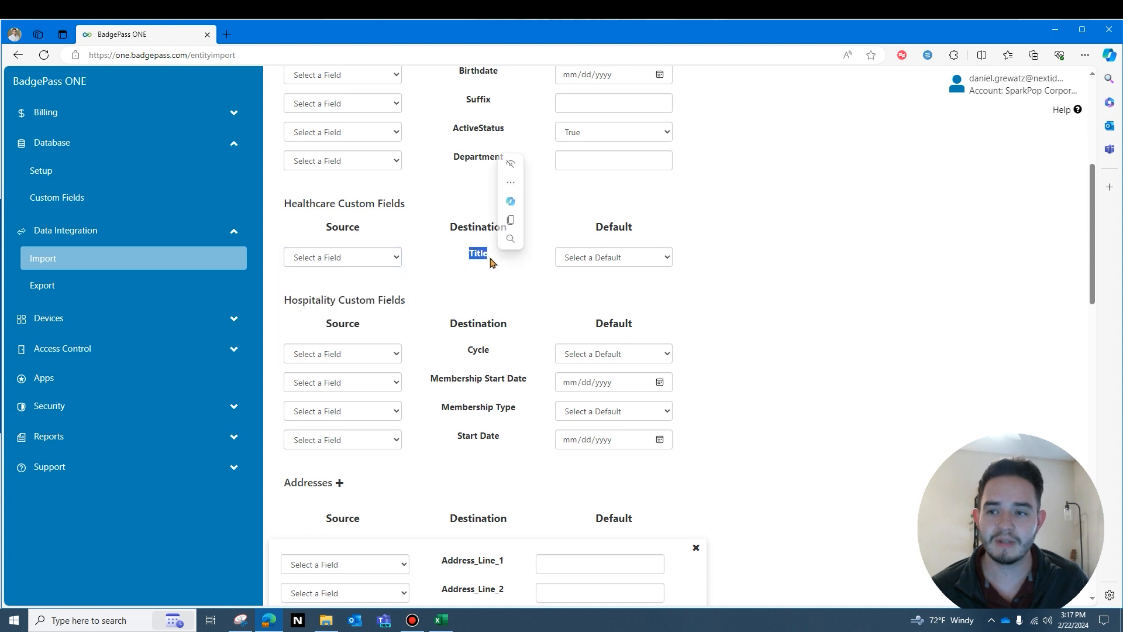
left_click(457, 258)
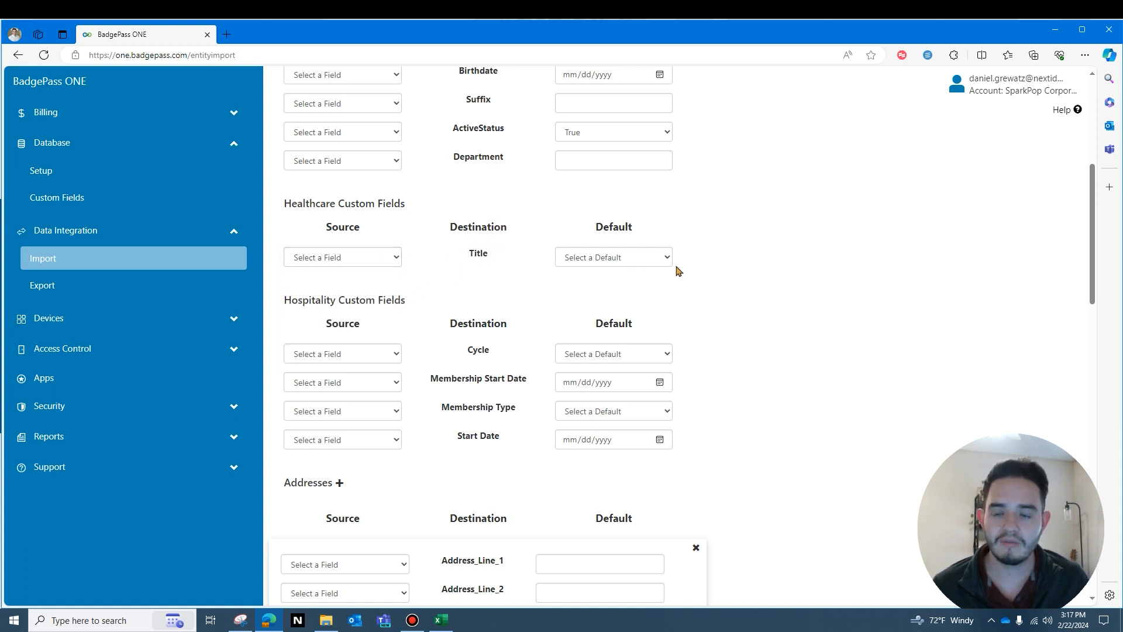
left_click(385, 265)
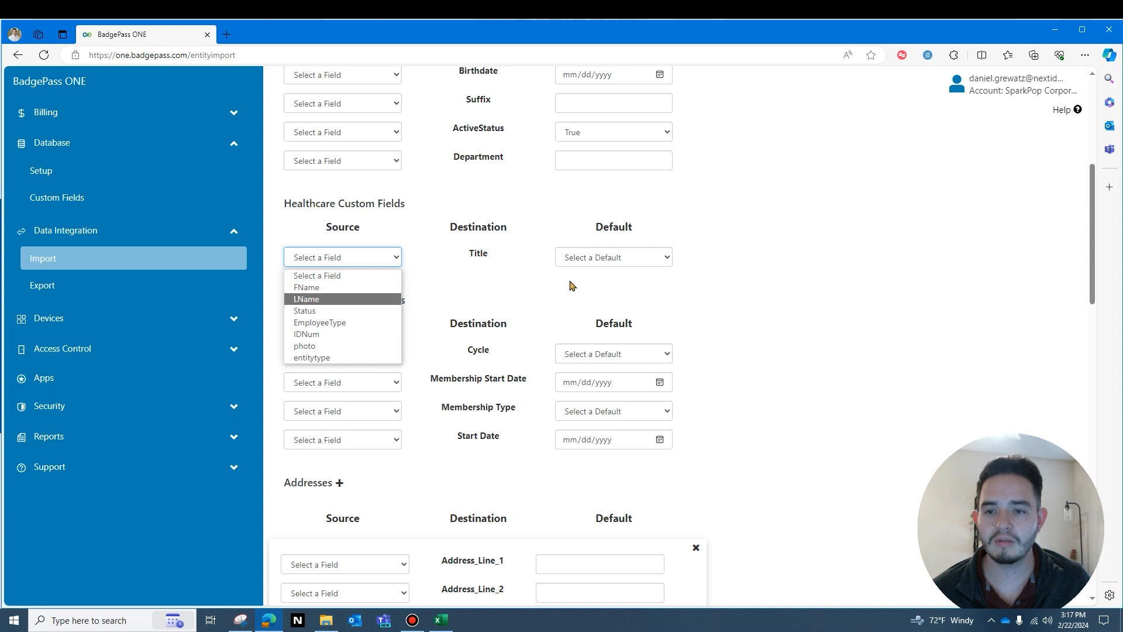
left_click(584, 256)
left_click(584, 256)
left_click(597, 288)
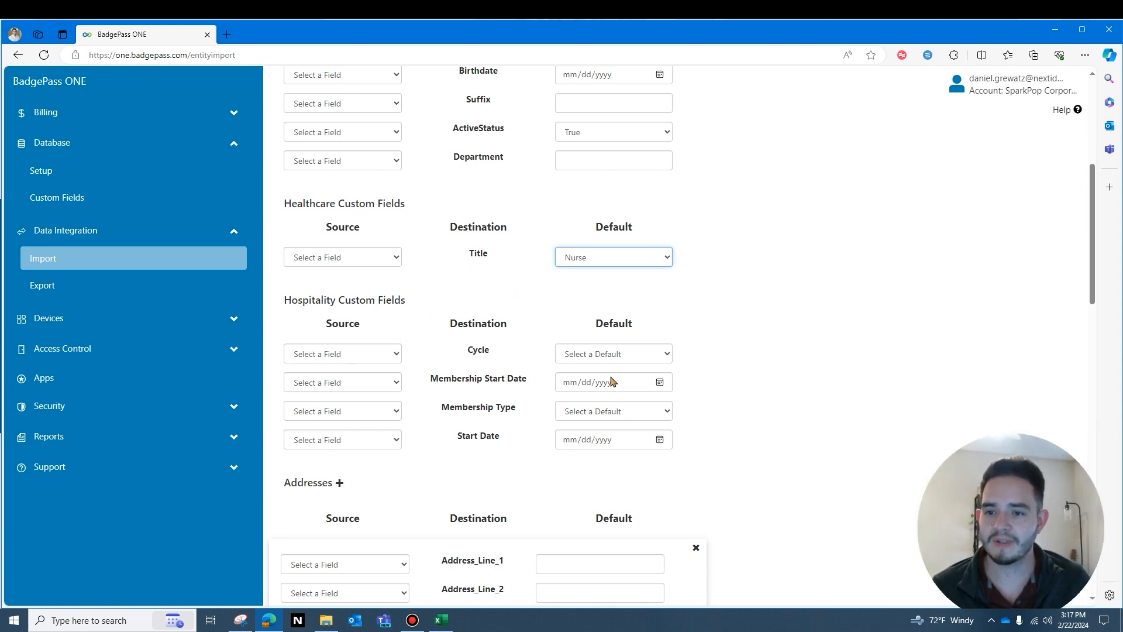
In the Hospitality custom fields, set the Membership Start Date default to 02/22/2024 and the Membership Type default to Advanced
left_click(659, 382)
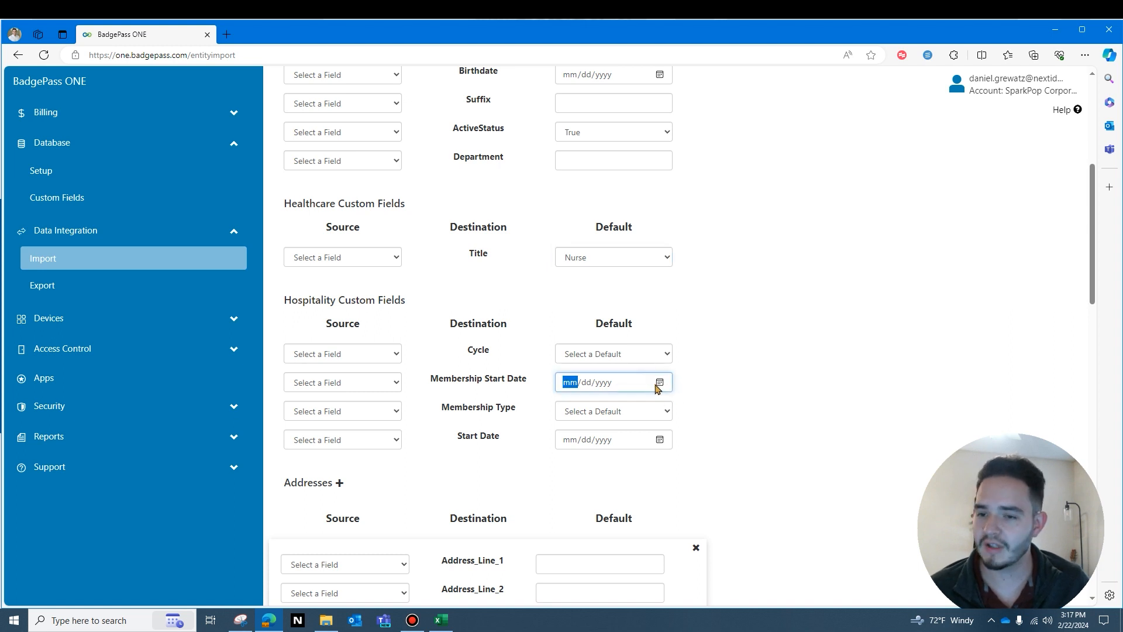
left_click(635, 496)
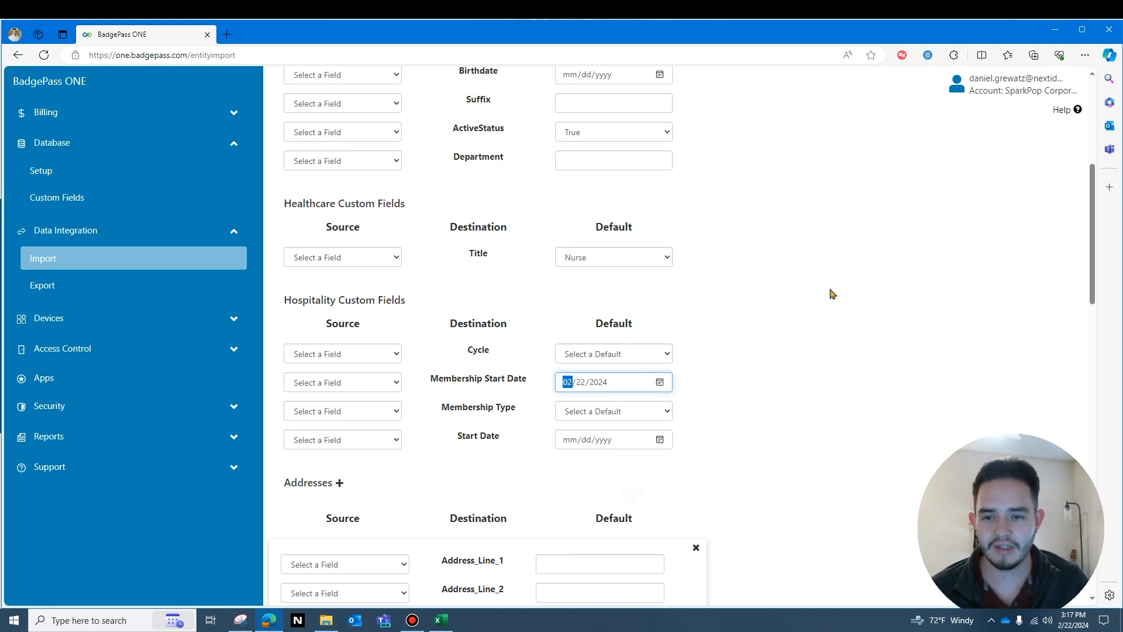
left_click(612, 416)
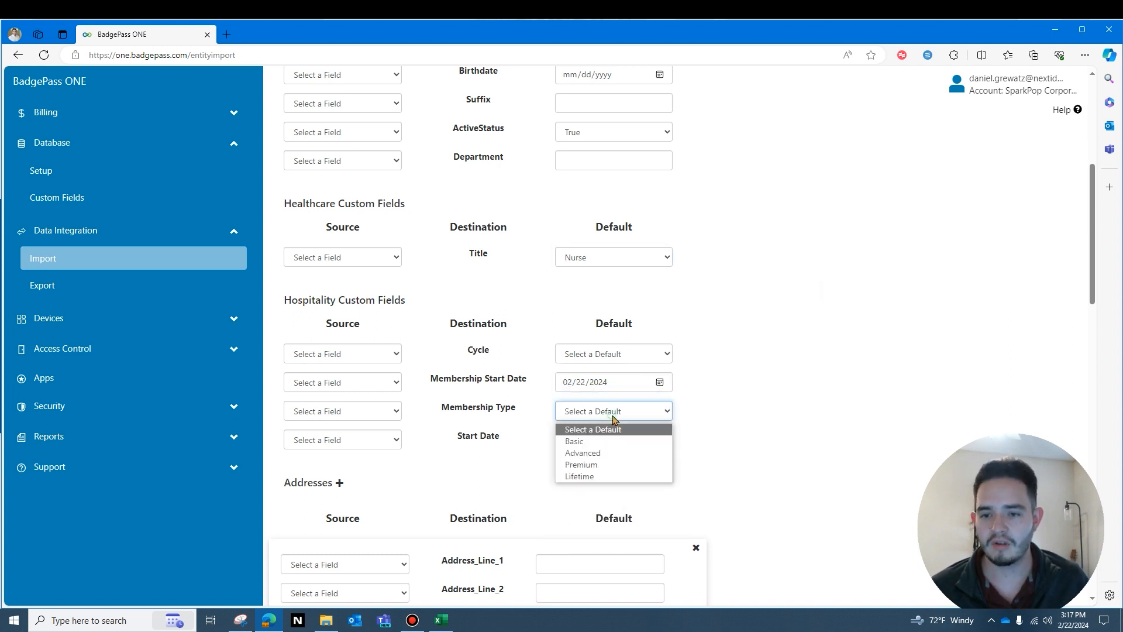
left_click(600, 454)
left_click(759, 419)
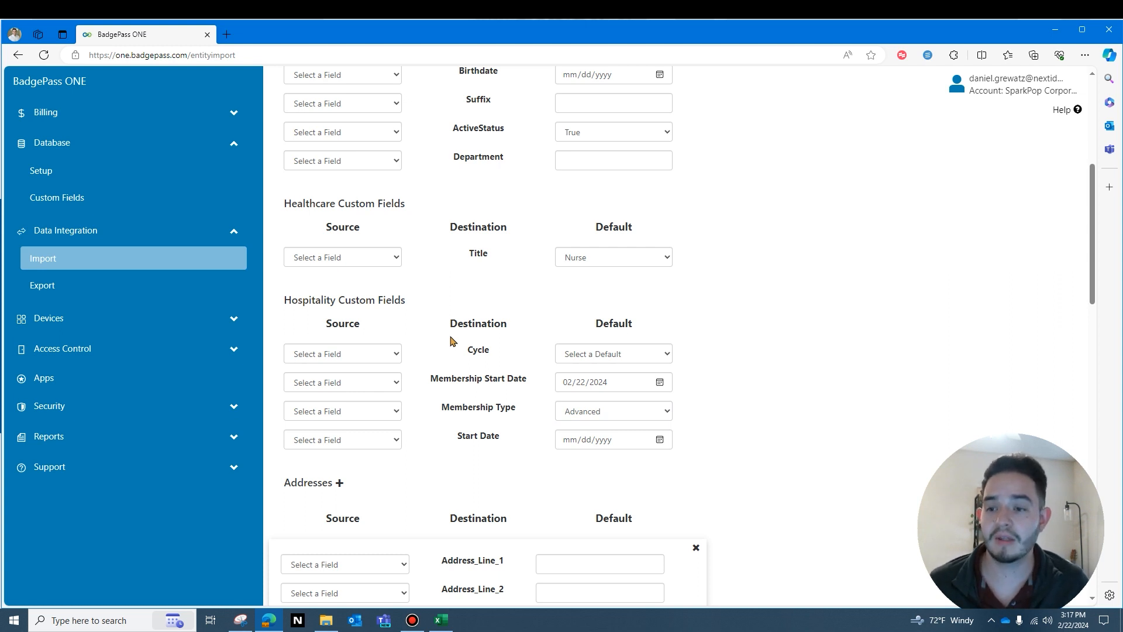
Remove the address, email and phone mapping blocks from the import
scroll(452, 342, "down", 3)
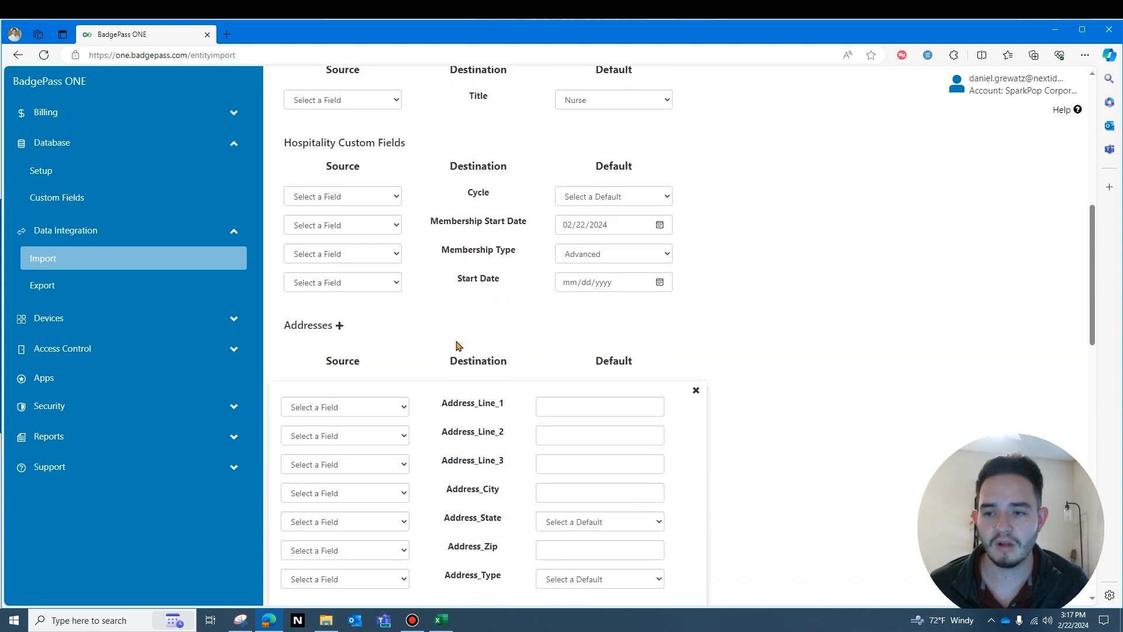
scroll(550, 324, "down", 4)
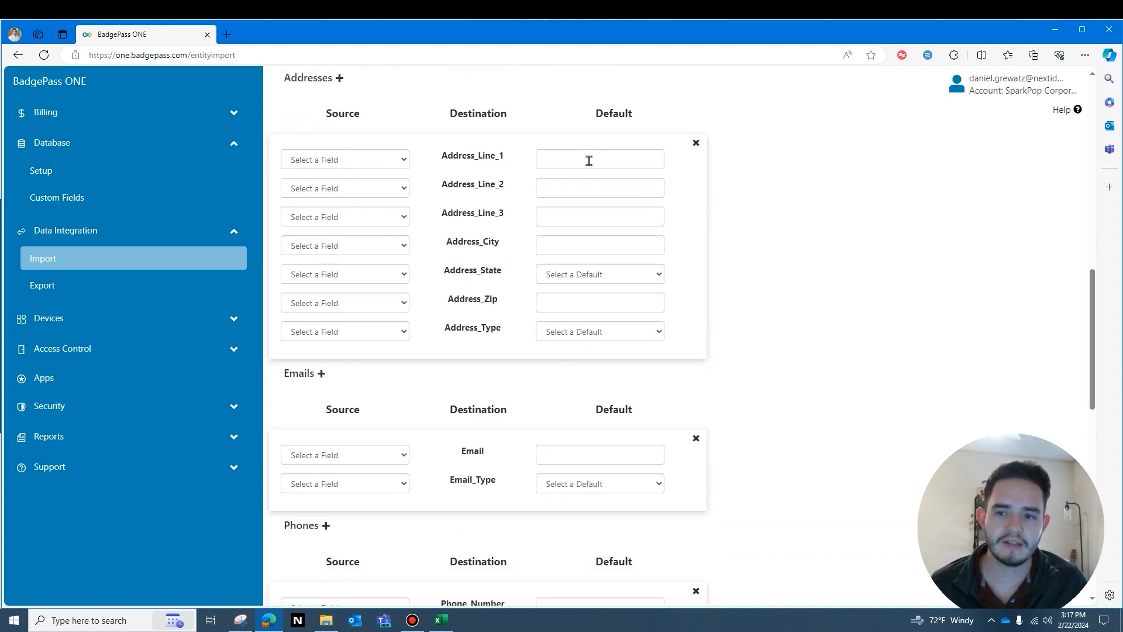
left_click(570, 333)
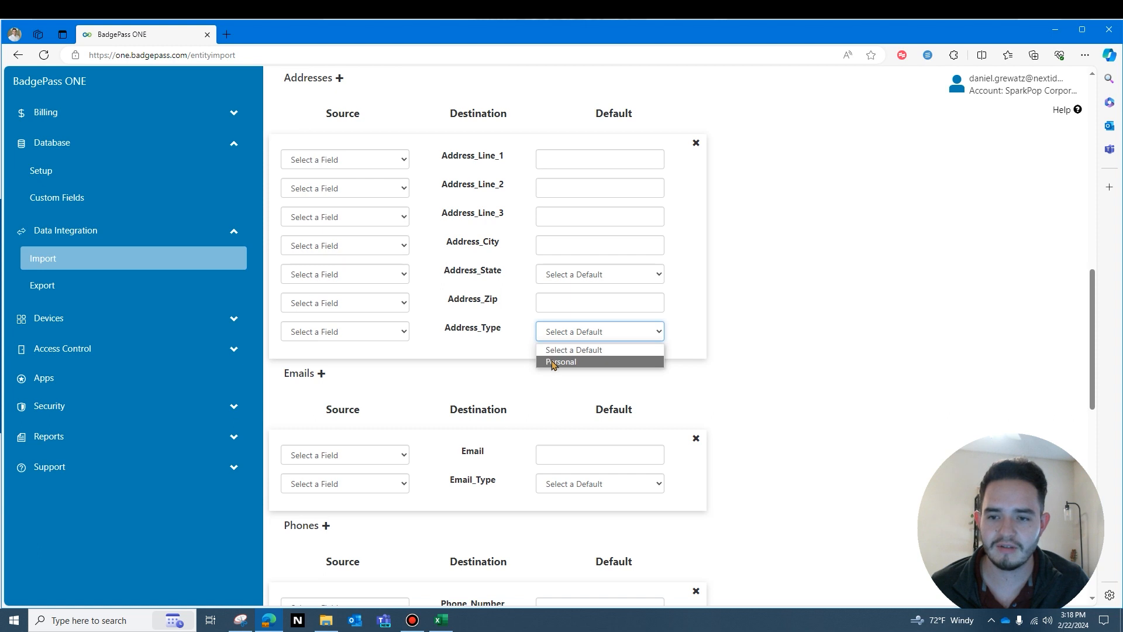
left_click(553, 363)
left_click(696, 143)
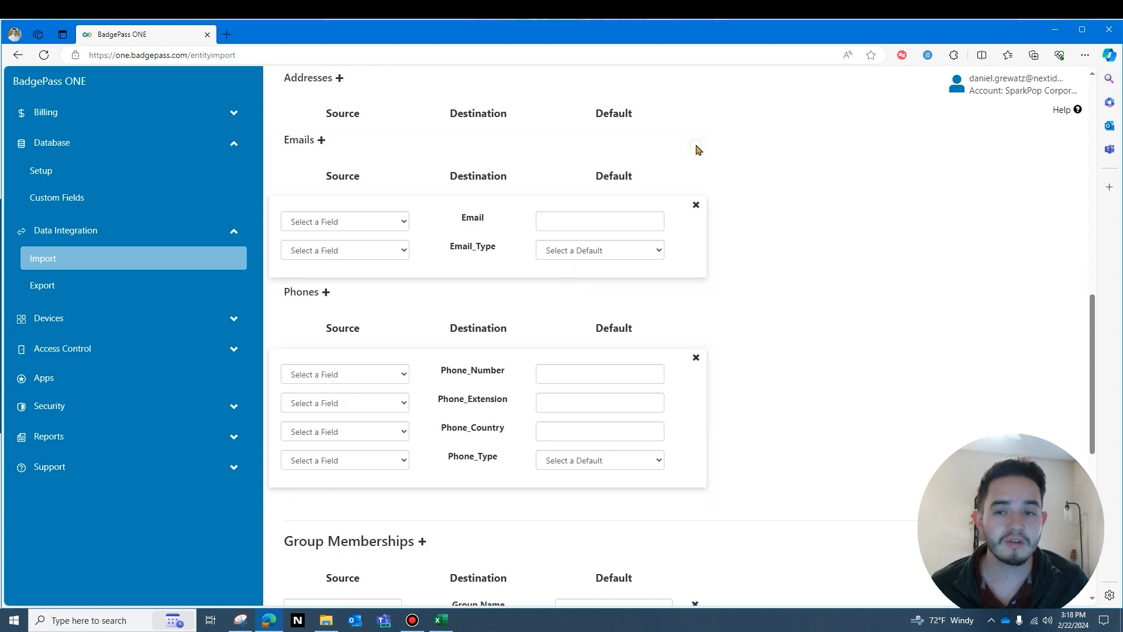
left_click(697, 206)
left_click(696, 268)
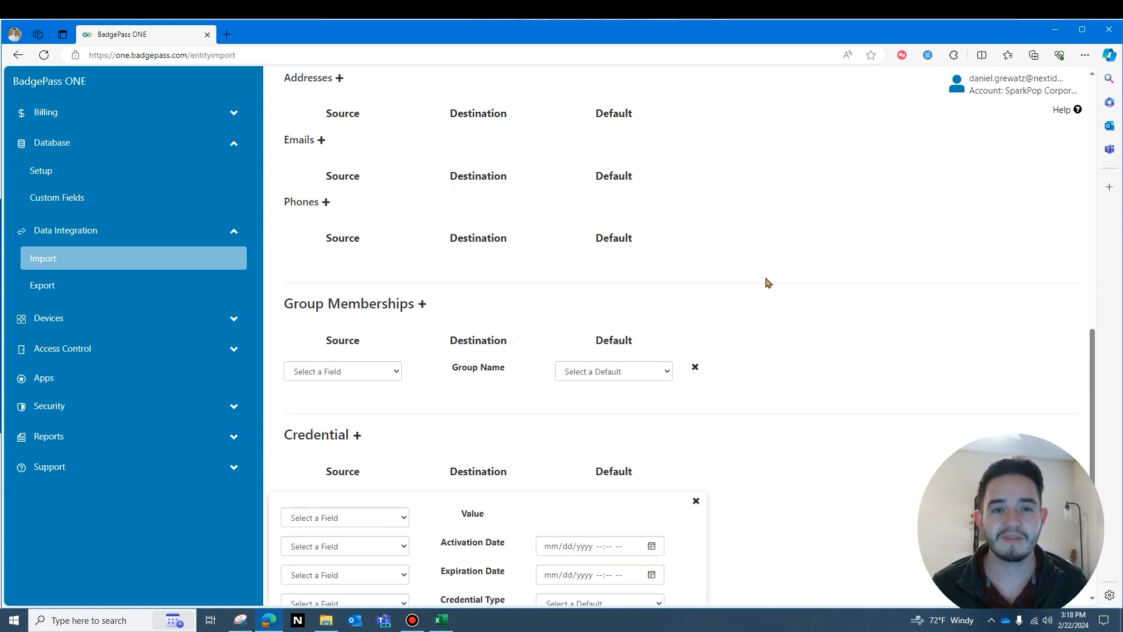
Save the field mapping to submit the Healthcare, Hospitality and Corporation import
scroll(772, 282, "down", 4)
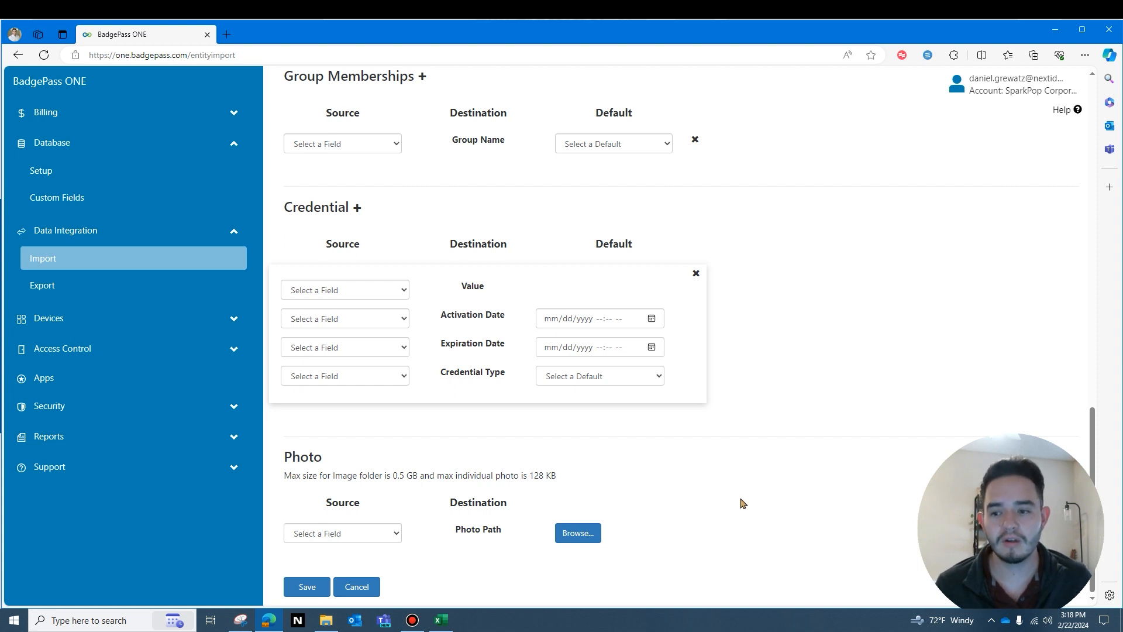
left_click(307, 587)
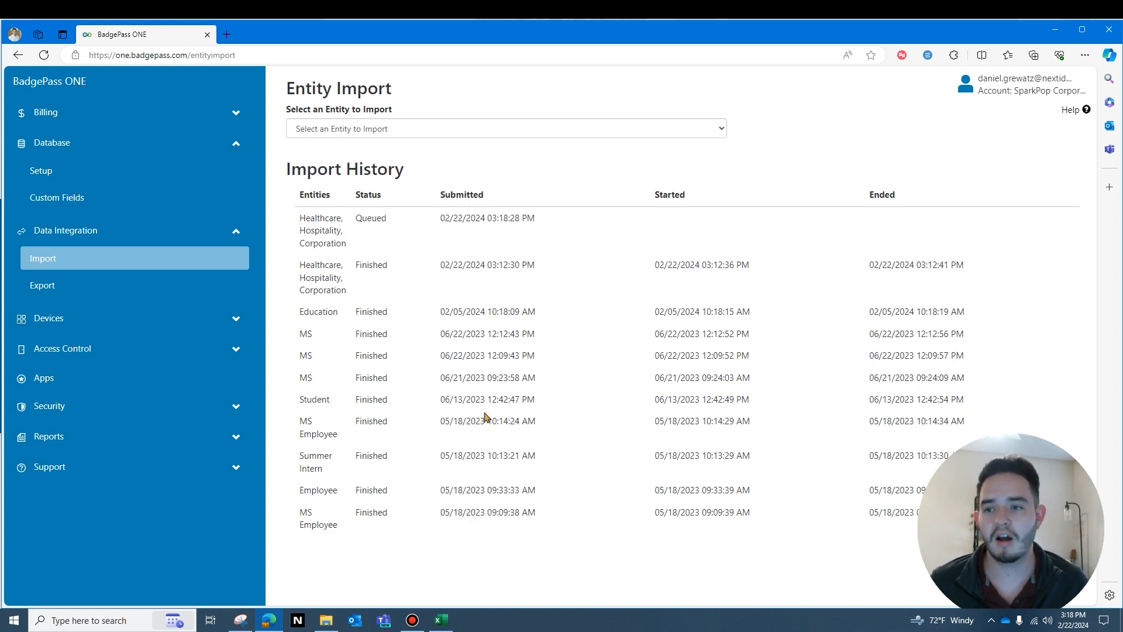
Open the newest import's history details and check its updated record count and the entities it covers
left_click(521, 232)
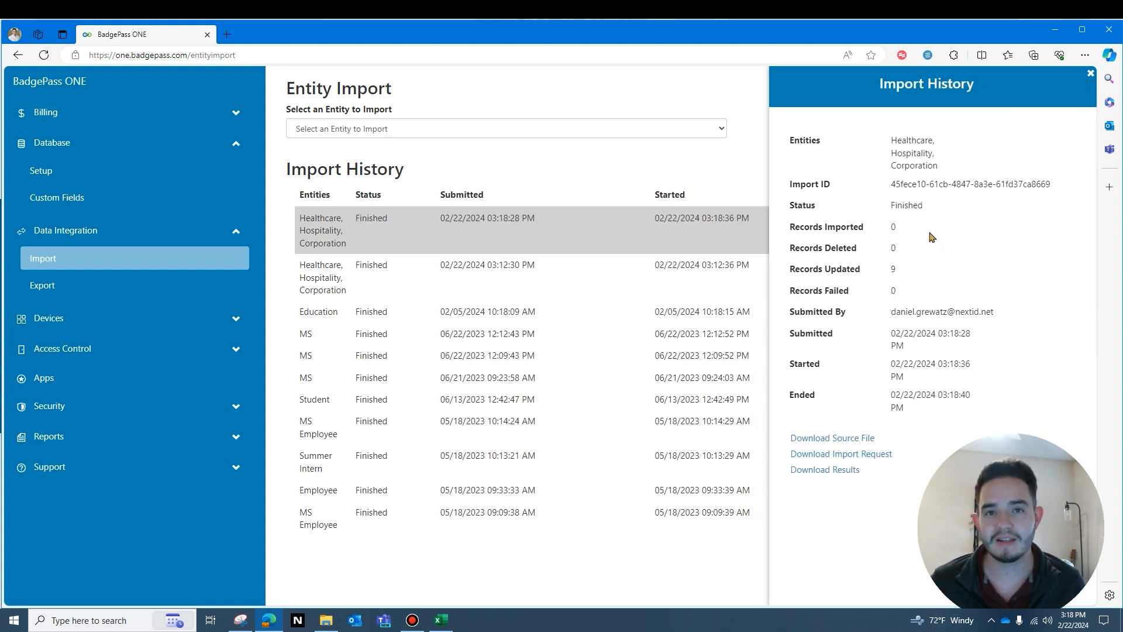
left_click_drag(787, 269, 918, 279)
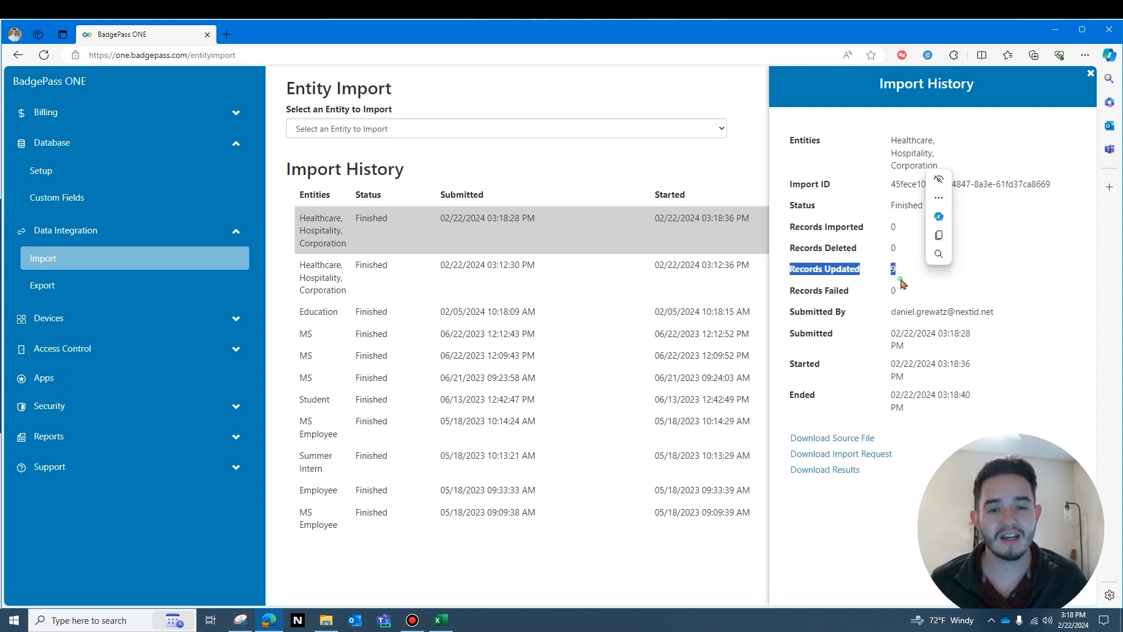
left_click(902, 285)
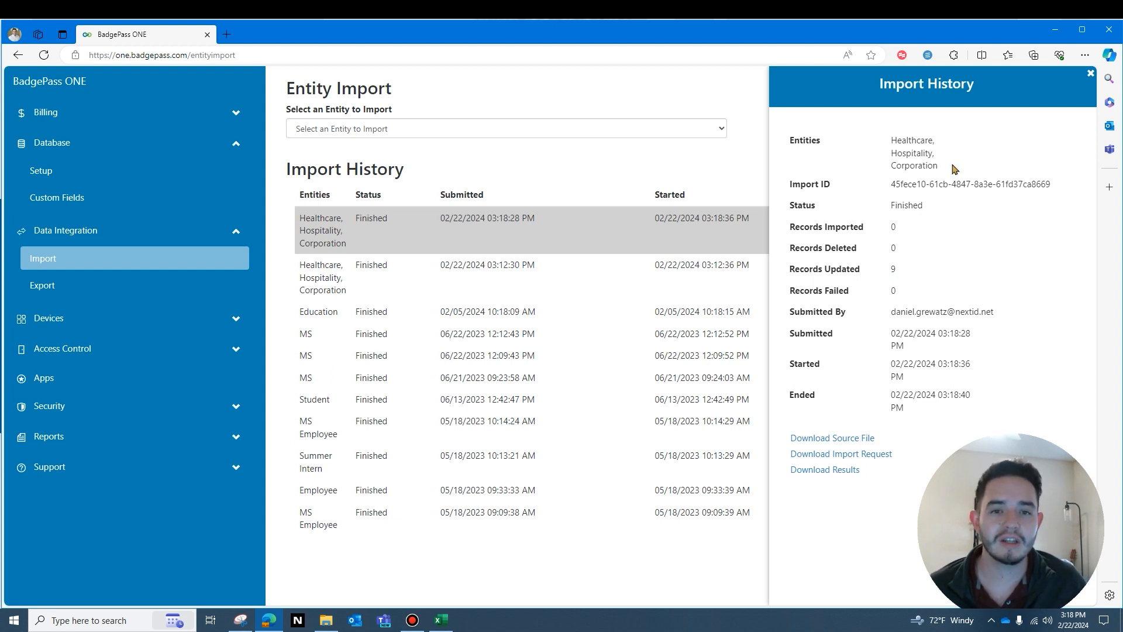
left_click_drag(941, 167, 886, 149)
left_click(966, 248)
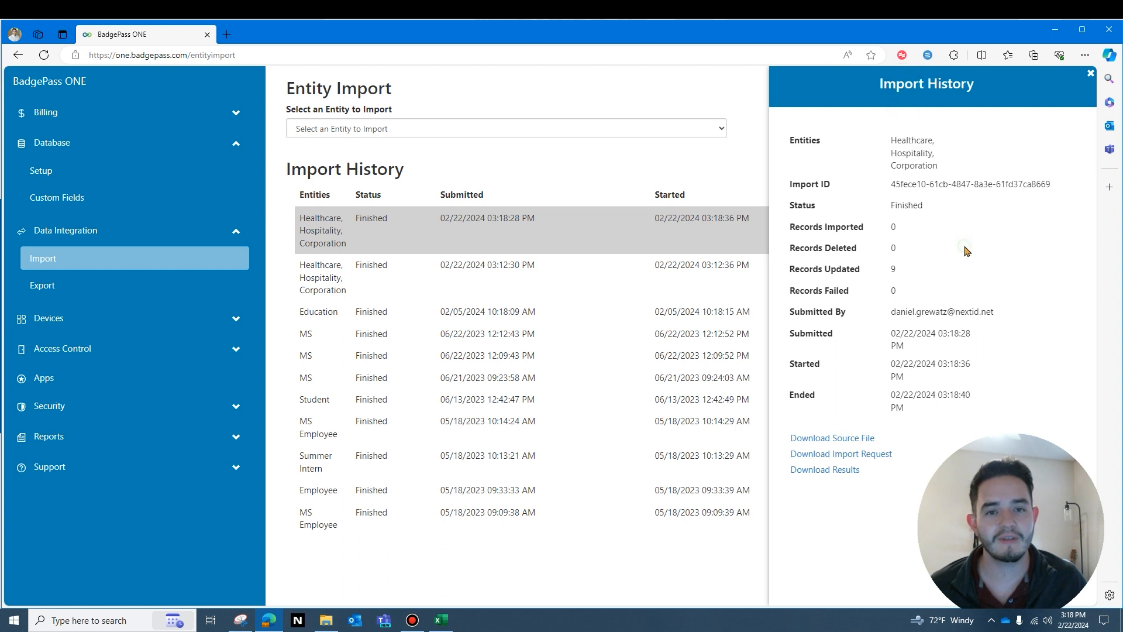